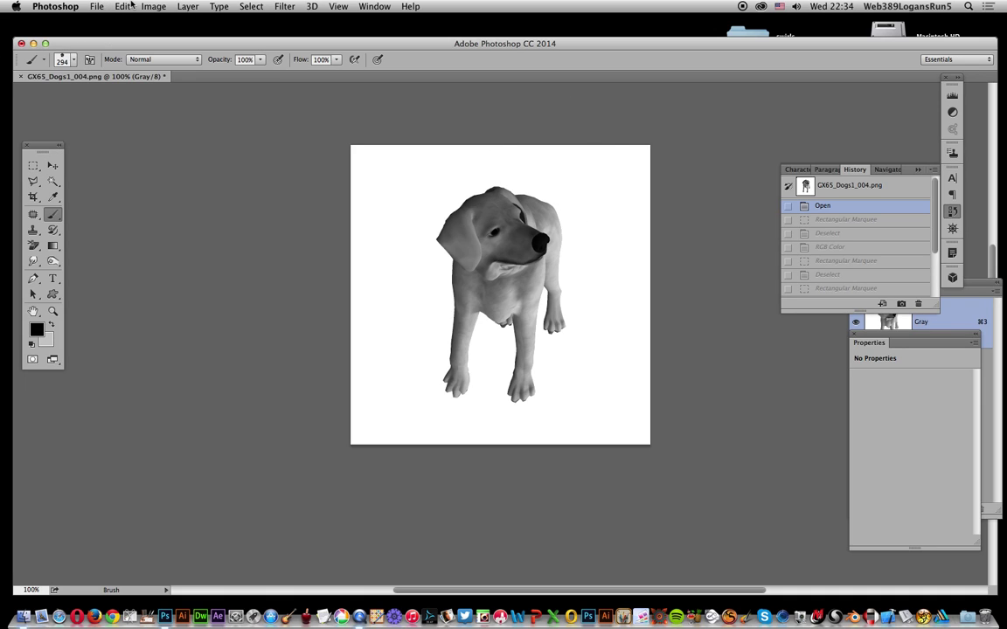
Define the whole grayscale dog image as a 362-pixel brush preset under its default name.
{"action": "left_click", "coordinate": [124, 8]}
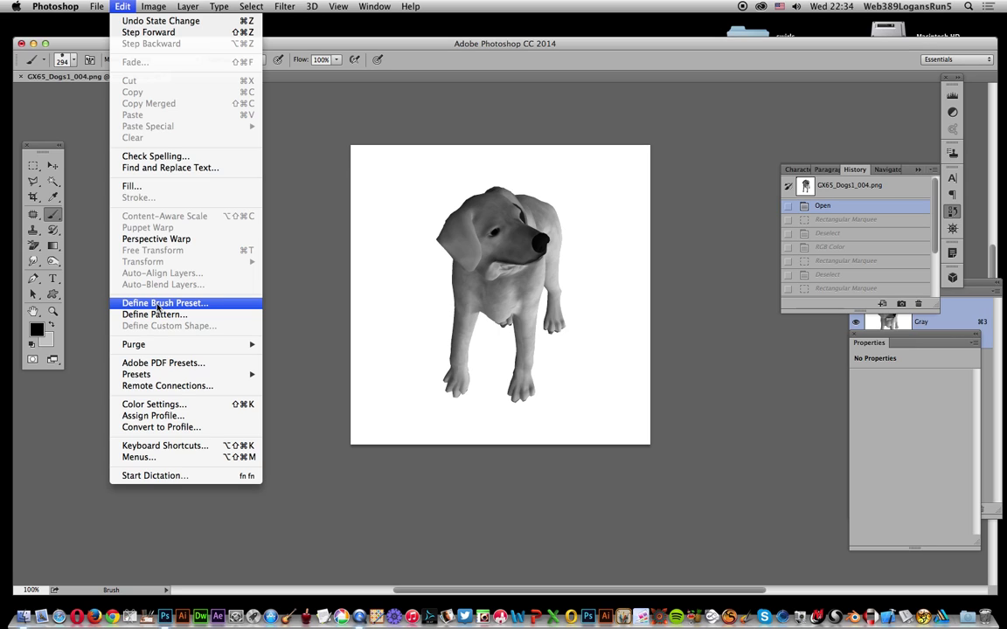
{"action": "left_click", "coordinate": [159, 303]}
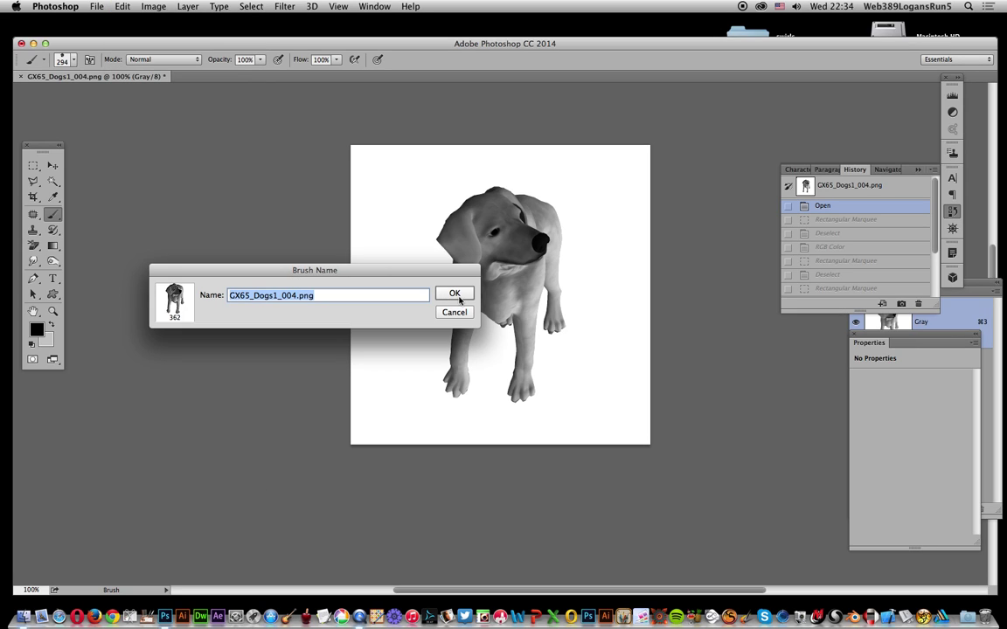
{"action": "left_click", "coordinate": [455, 294]}
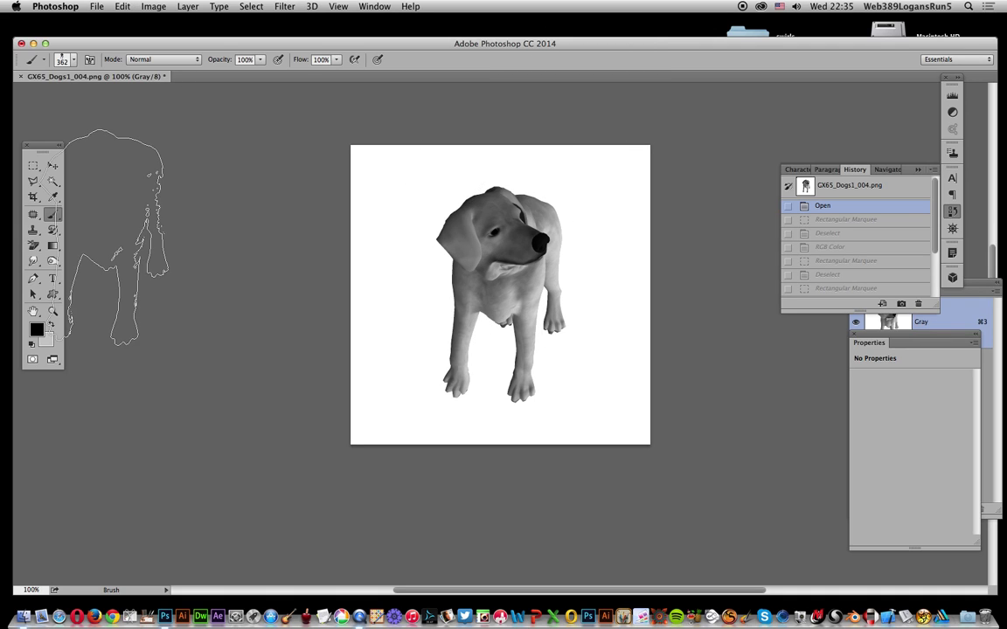
Marquee a thin vertical strip over the dog's face and chest and save it as Sampled Brush 2.
{"action": "left_click", "coordinate": [33, 165]}
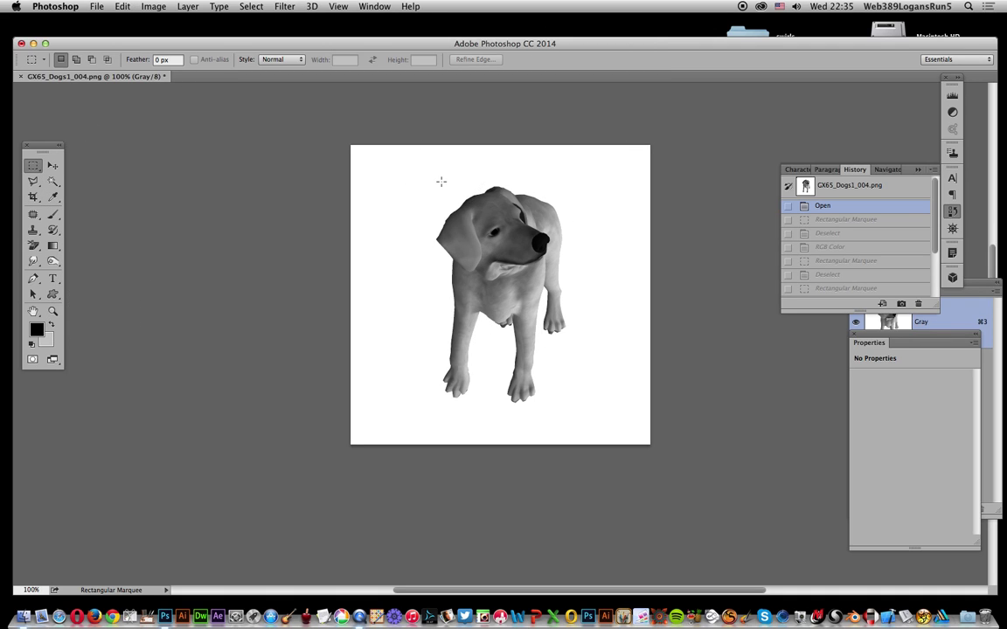
{"action": "left_click_drag", "start_coordinate": [467, 175], "coordinate": [516, 334]}
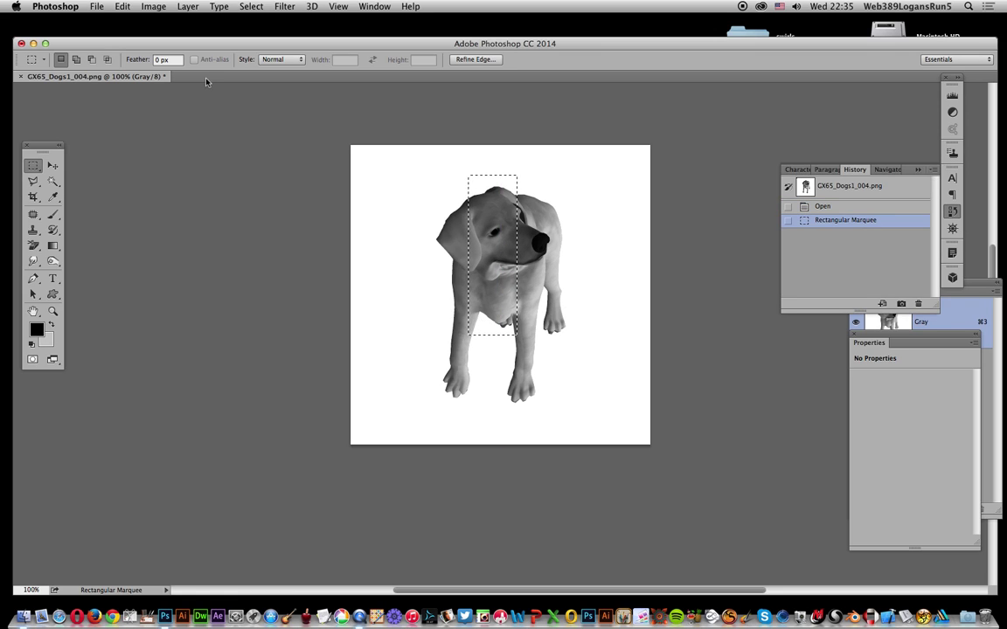
{"action": "left_click", "coordinate": [122, 6]}
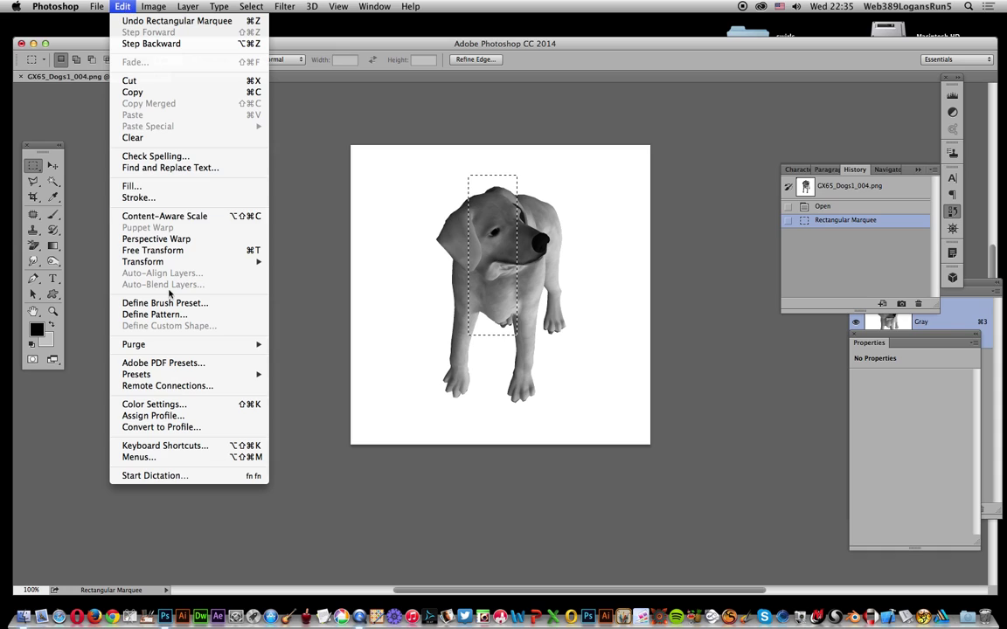
{"action": "left_click", "coordinate": [173, 302]}
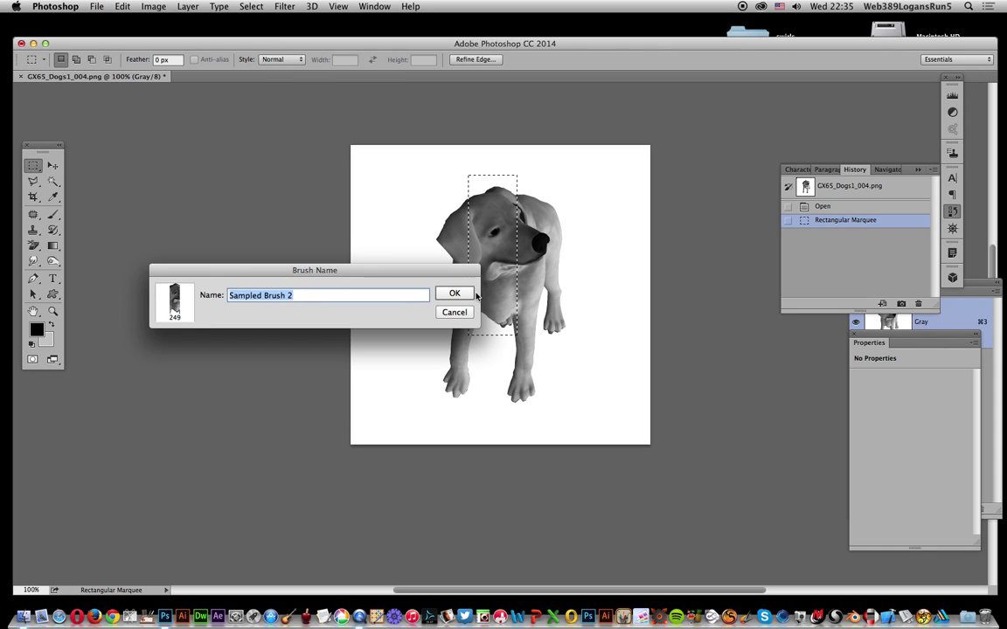
{"action": "left_click", "coordinate": [451, 297]}
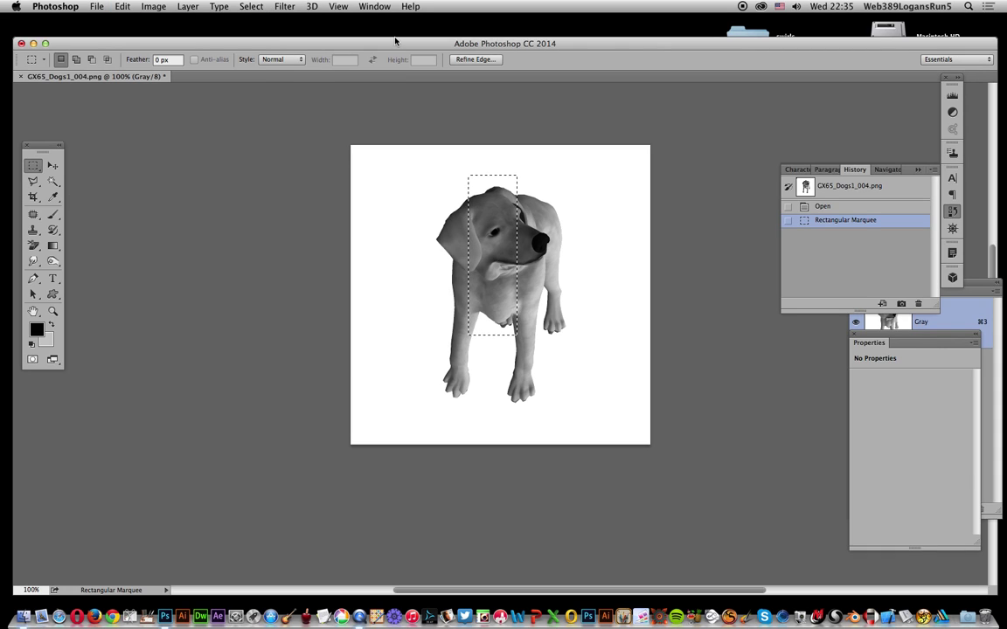
{"action": "left_click", "coordinate": [250, 6]}
Clear the selection and pick the soft round Brush preset.
{"action": "left_click", "coordinate": [264, 31]}
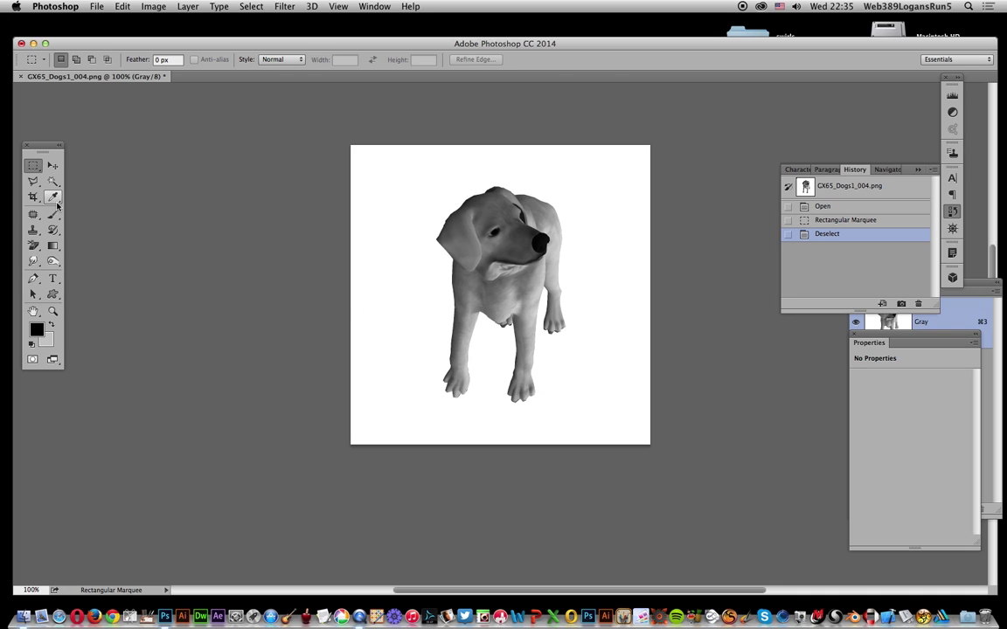
{"action": "left_click", "coordinate": [51, 217]}
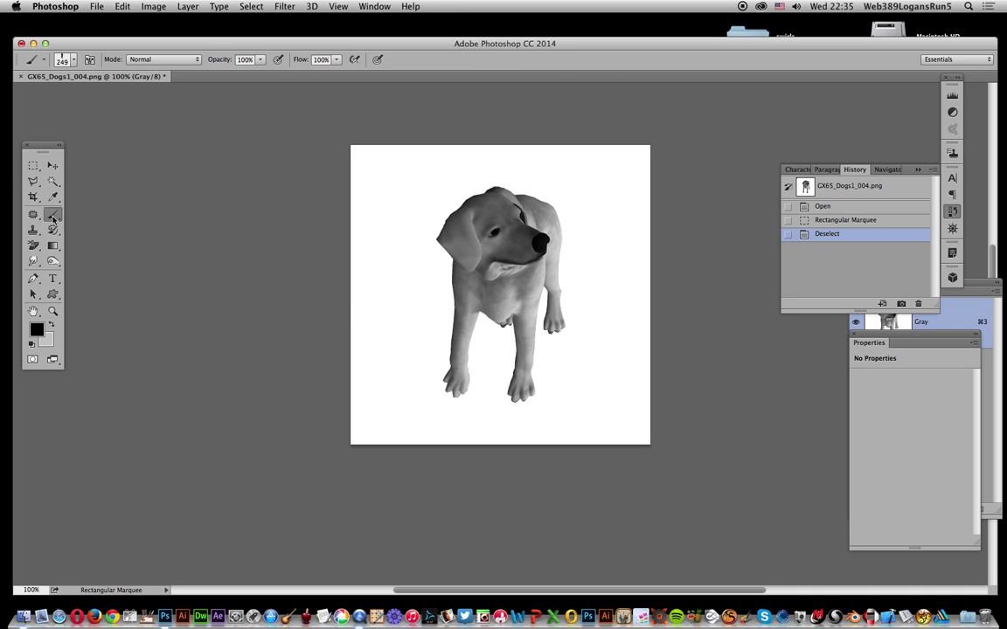
{"action": "left_click", "coordinate": [73, 62]}
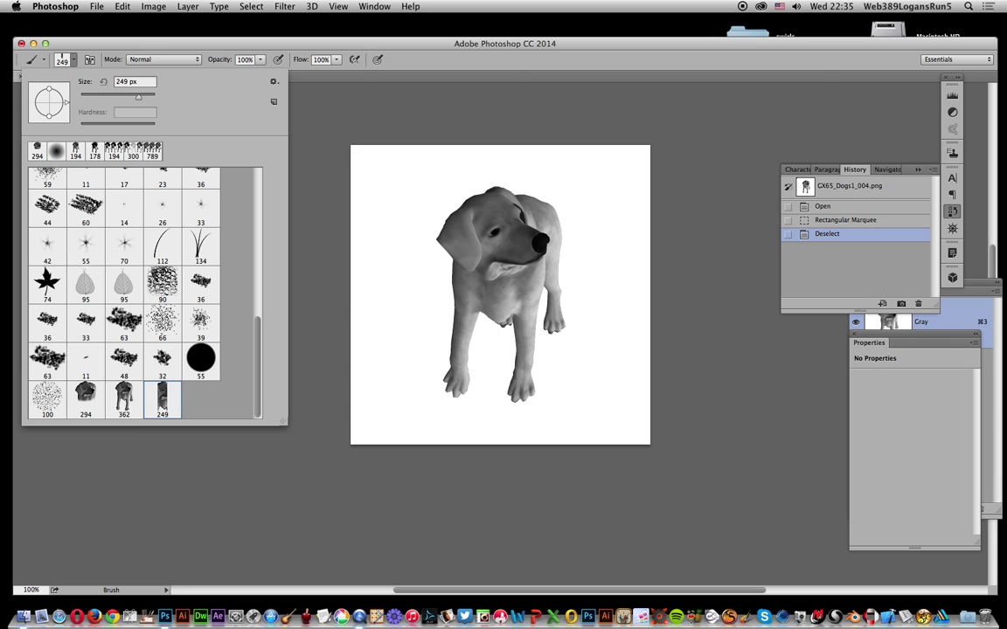
{"action": "left_click_drag", "start_coordinate": [259, 336], "coordinate": [254, 164]}
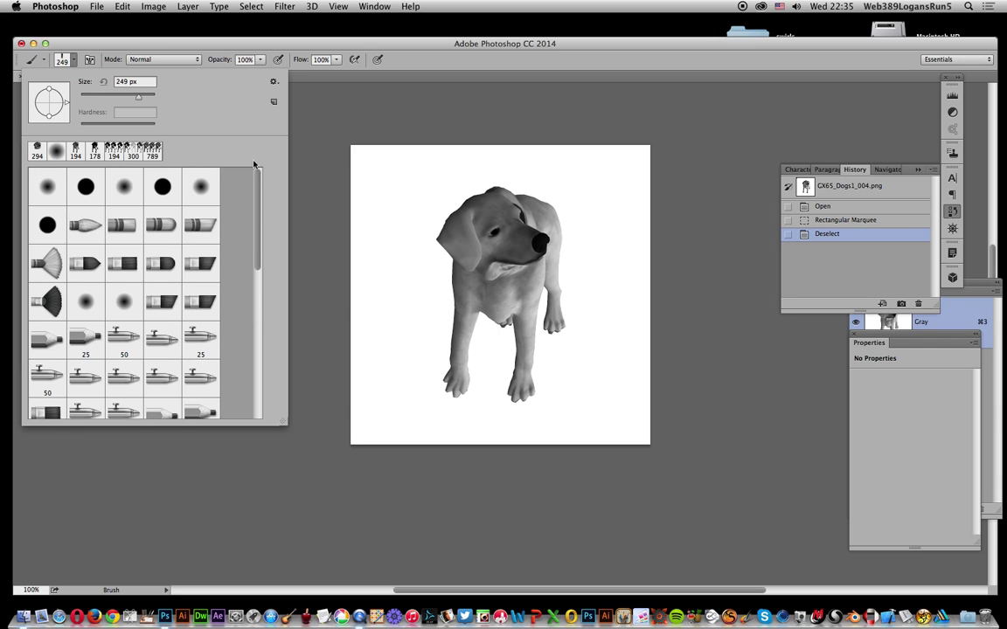
{"action": "left_click", "coordinate": [48, 192]}
{"action": "key", "text": "Return"}
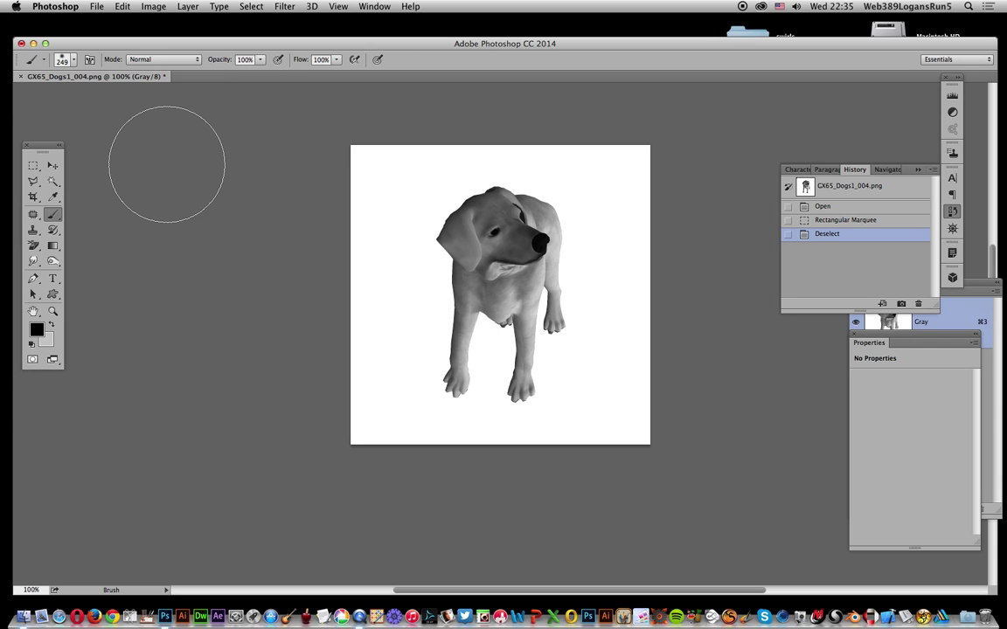
Paint in white over the dog's paws, legs, chest and head to fade them.
{"action": "left_click", "coordinate": [36, 329]}
{"action": "left_click_drag", "start_coordinate": [432, 182], "coordinate": [376, 116]}
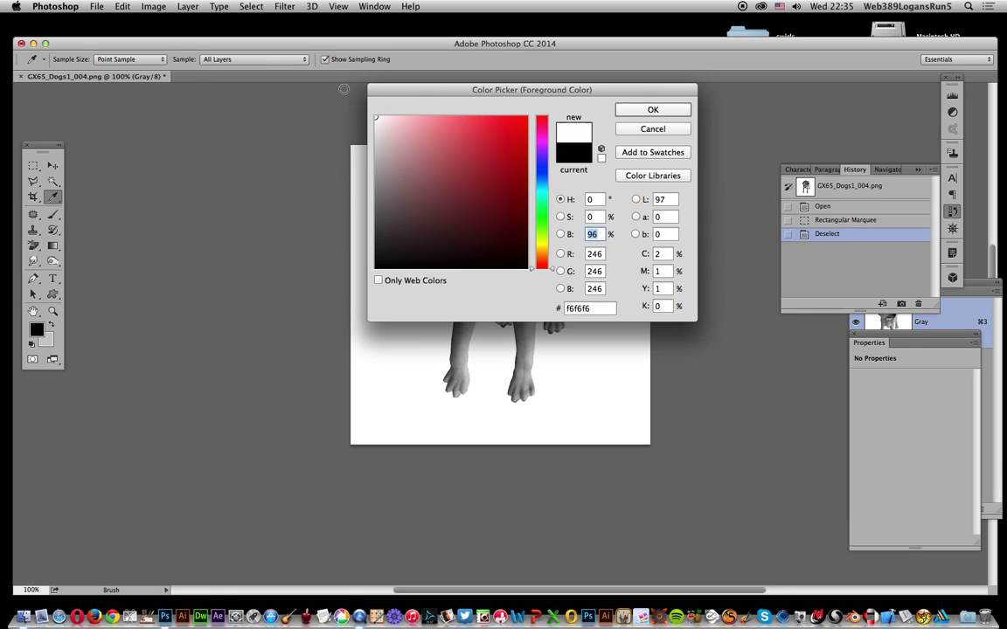
{"action": "left_click", "coordinate": [660, 111]}
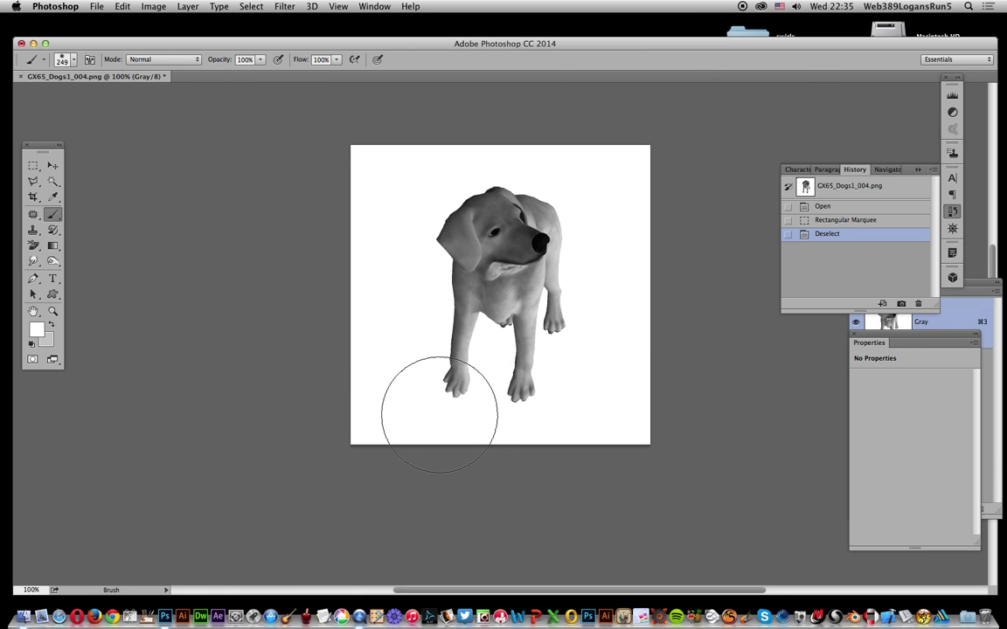
{"action": "mouse_move", "coordinate": [432, 410]}
{"action": "left_mouse_down"}
{"action": "mouse_move", "coordinate": [418, 400]}
{"action": "mouse_move", "coordinate": [422, 414]}
{"action": "mouse_move", "coordinate": [508, 427]}
{"action": "mouse_move", "coordinate": [595, 404]}
{"action": "left_mouse_up"}
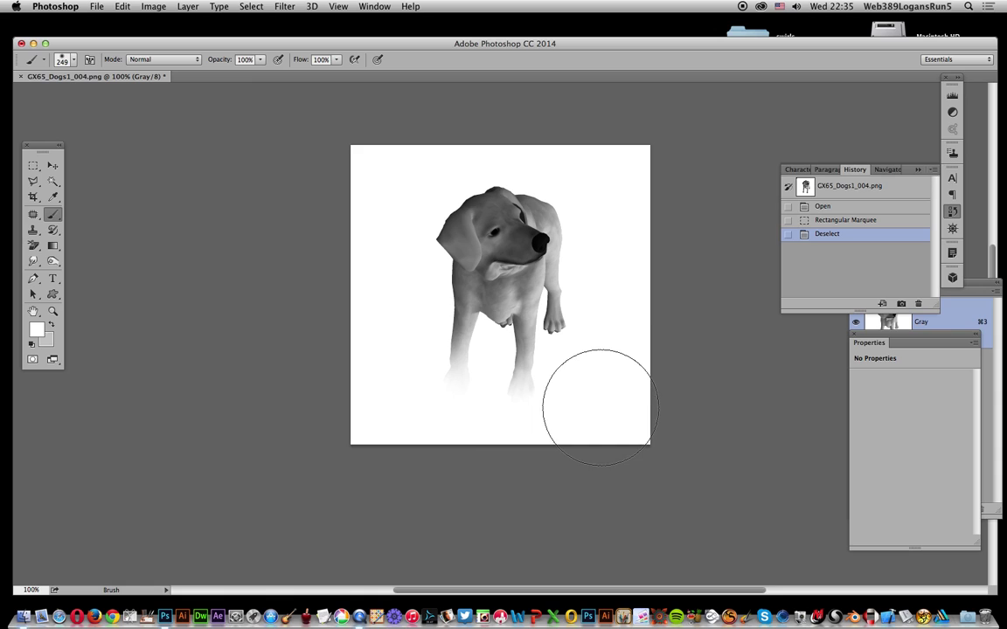
{"action": "mouse_move", "coordinate": [614, 353]}
{"action": "left_mouse_down"}
{"action": "mouse_move", "coordinate": [602, 370]}
{"action": "mouse_move", "coordinate": [652, 259]}
{"action": "mouse_move", "coordinate": [611, 180]}
{"action": "mouse_move", "coordinate": [616, 222]}
{"action": "mouse_move", "coordinate": [573, 135]}
{"action": "mouse_move", "coordinate": [472, 135]}
{"action": "mouse_move", "coordinate": [405, 180]}
{"action": "mouse_move", "coordinate": [379, 246]}
{"action": "mouse_move", "coordinate": [405, 370]}
{"action": "left_mouse_up"}
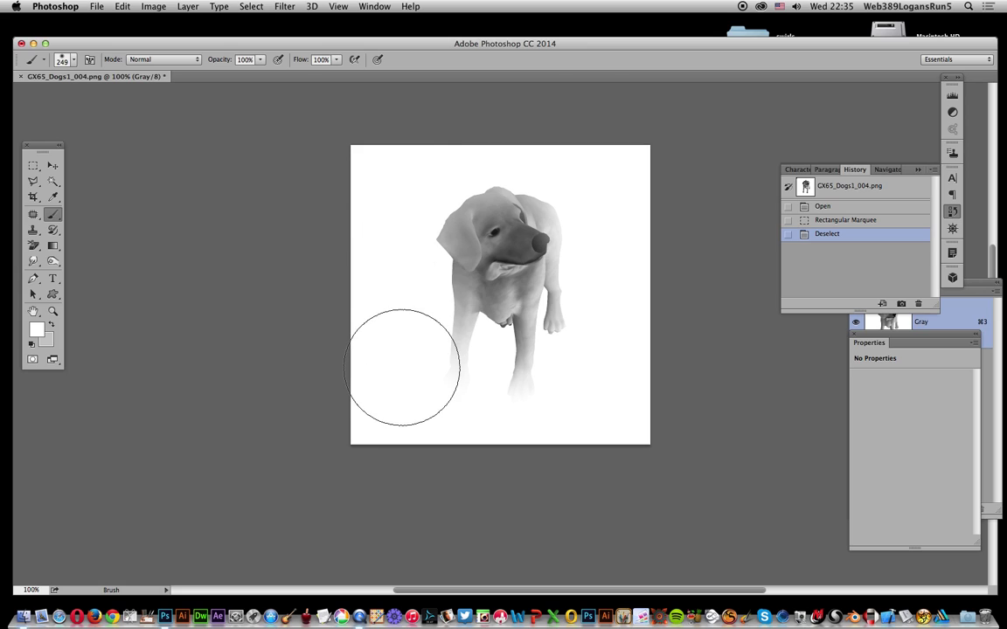
Save the faded dog as a brush preset, then revert to the Deselect history state.
{"action": "left_click", "coordinate": [34, 165]}
{"action": "left_click_drag", "start_coordinate": [414, 166], "coordinate": [423, 180]}
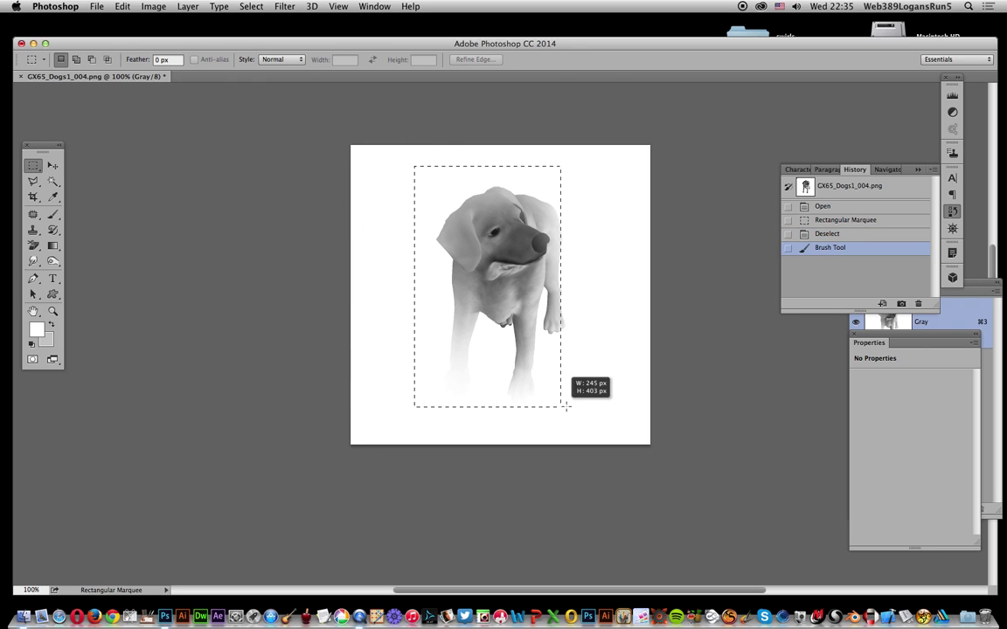
{"action": "left_click_drag", "start_coordinate": [511, 305], "coordinate": [585, 417]}
{"action": "left_click", "coordinate": [122, 6]}
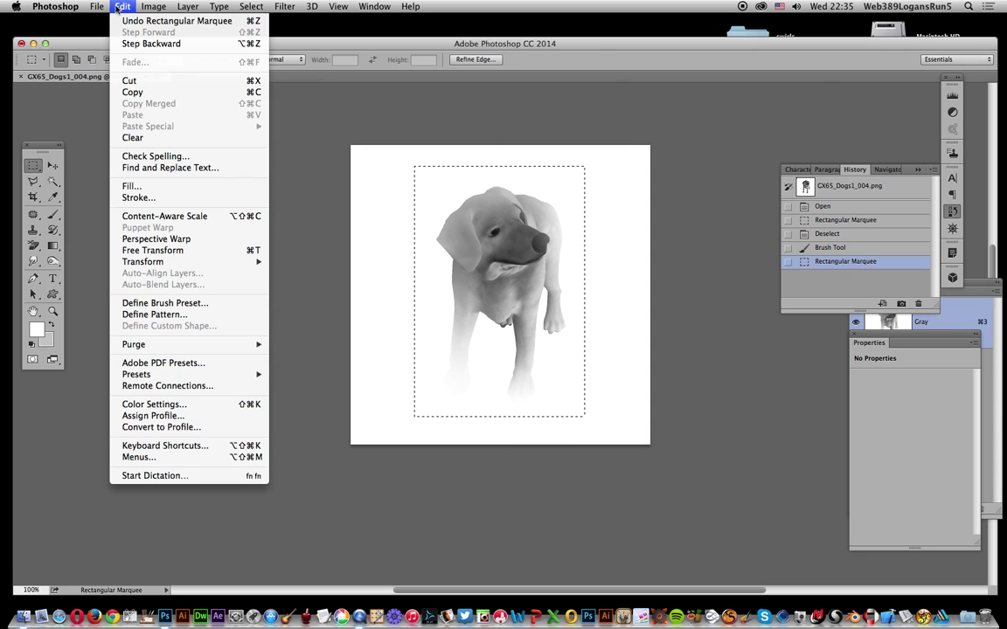
{"action": "left_click", "coordinate": [176, 304]}
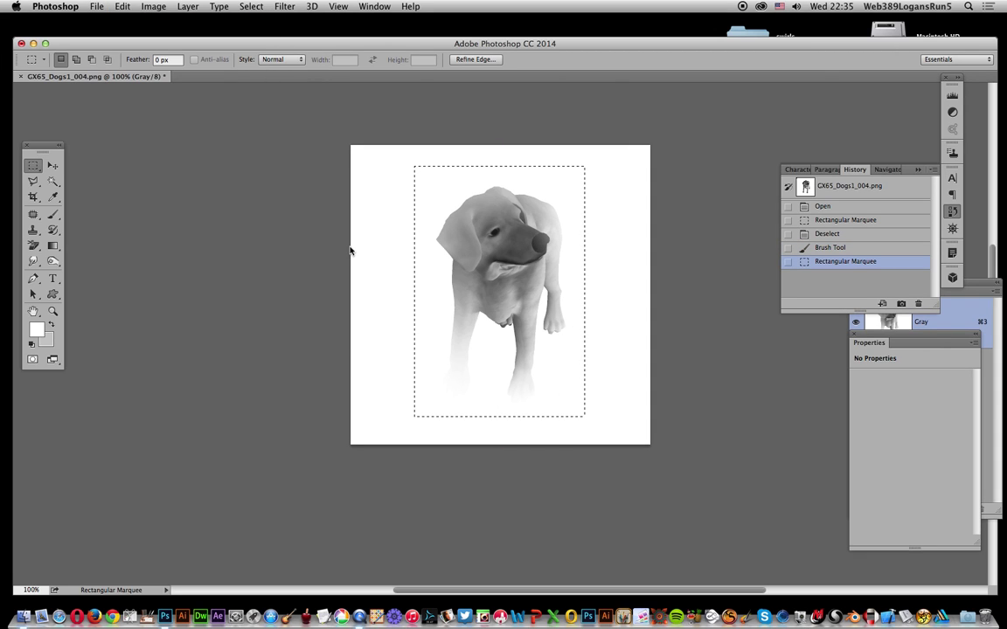
{"action": "left_click", "coordinate": [451, 293]}
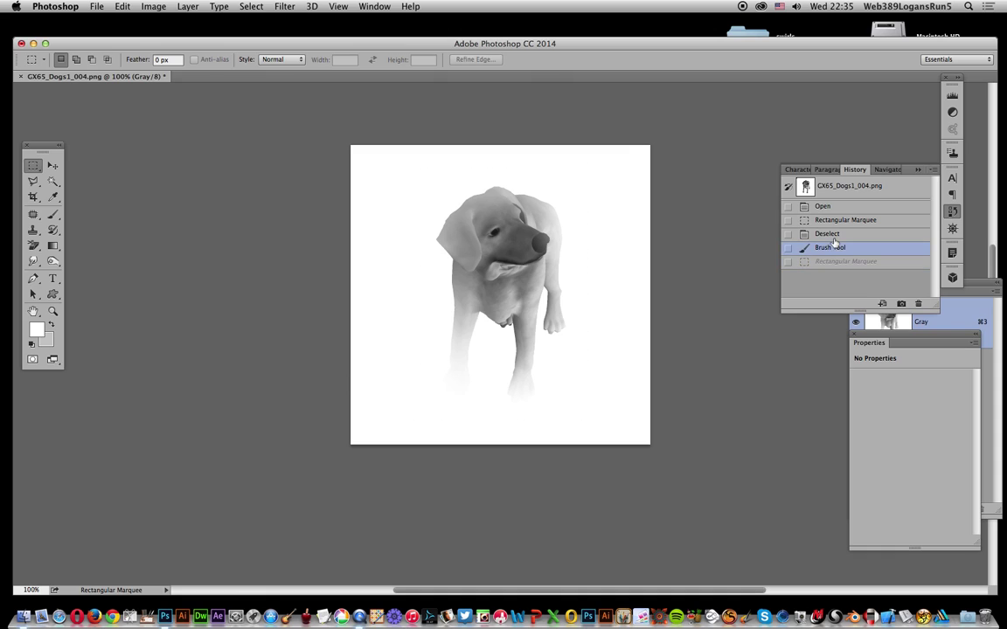
{"action": "left_click", "coordinate": [833, 231]}
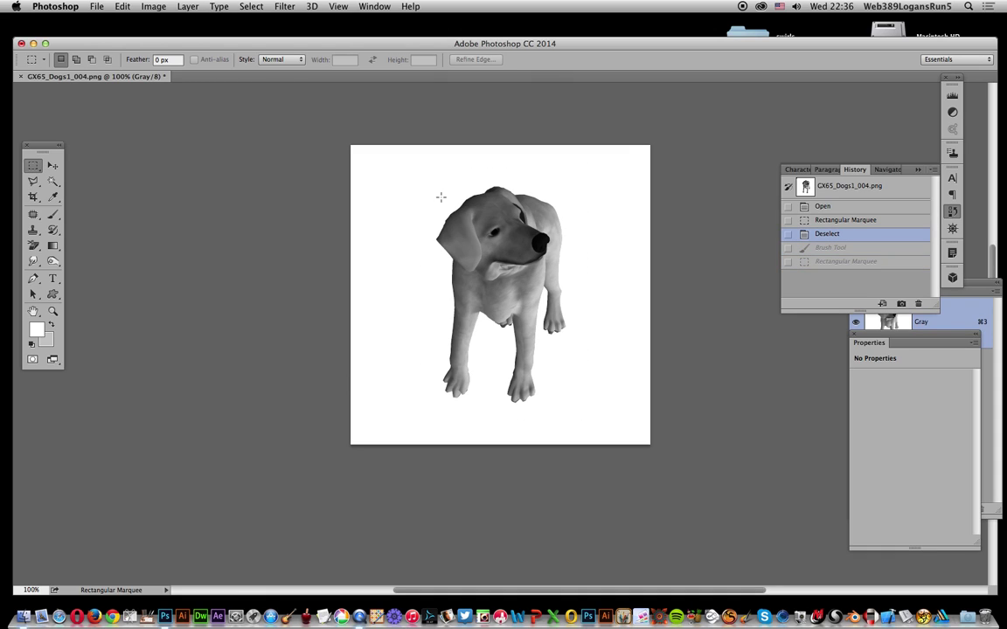
Marquee the dog's head and chest for edge refinement with Refine Edge.
{"action": "left_click_drag", "start_coordinate": [424, 181], "coordinate": [566, 310]}
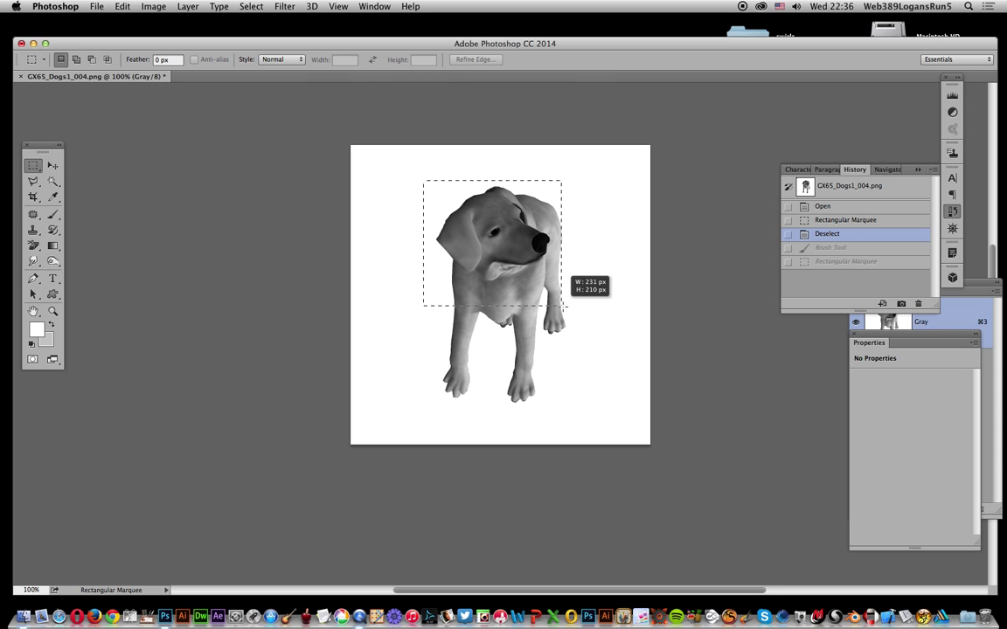
{"action": "left_click_drag", "start_coordinate": [566, 310], "coordinate": [566, 309]}
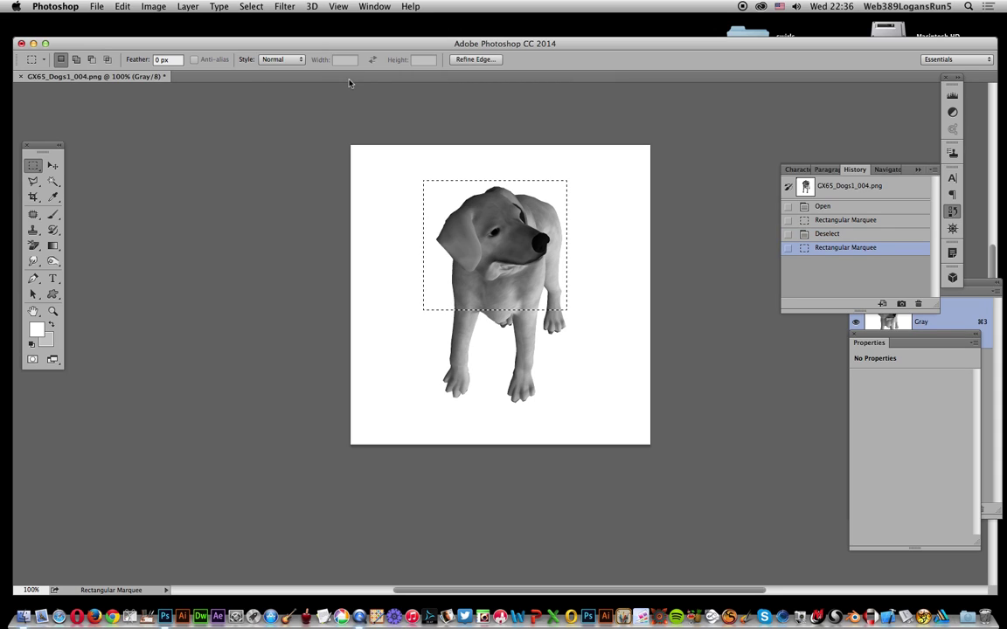
{"action": "left_click", "coordinate": [250, 6]}
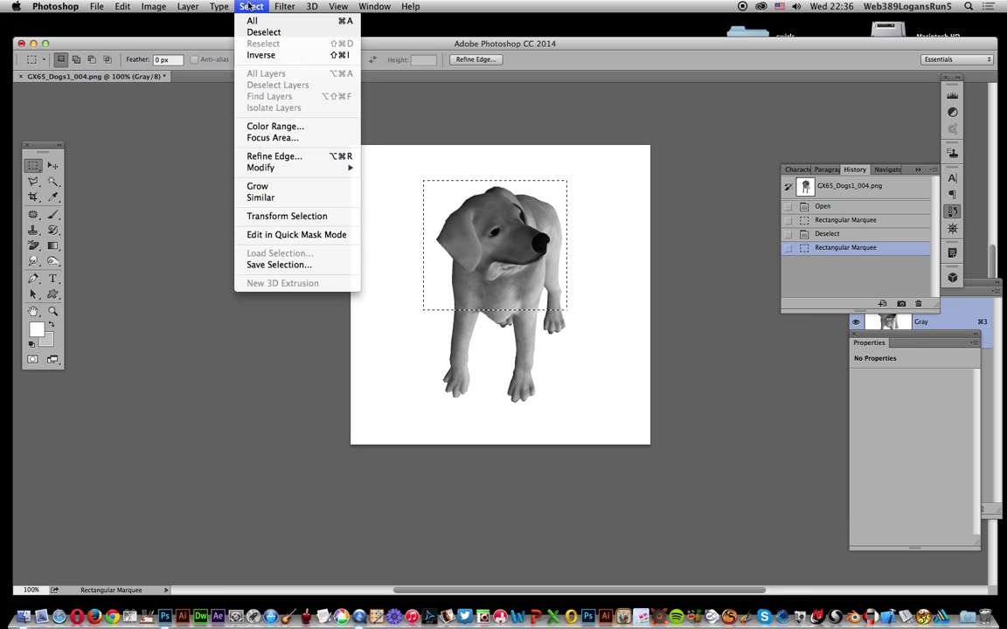
{"action": "left_click", "coordinate": [273, 155]}
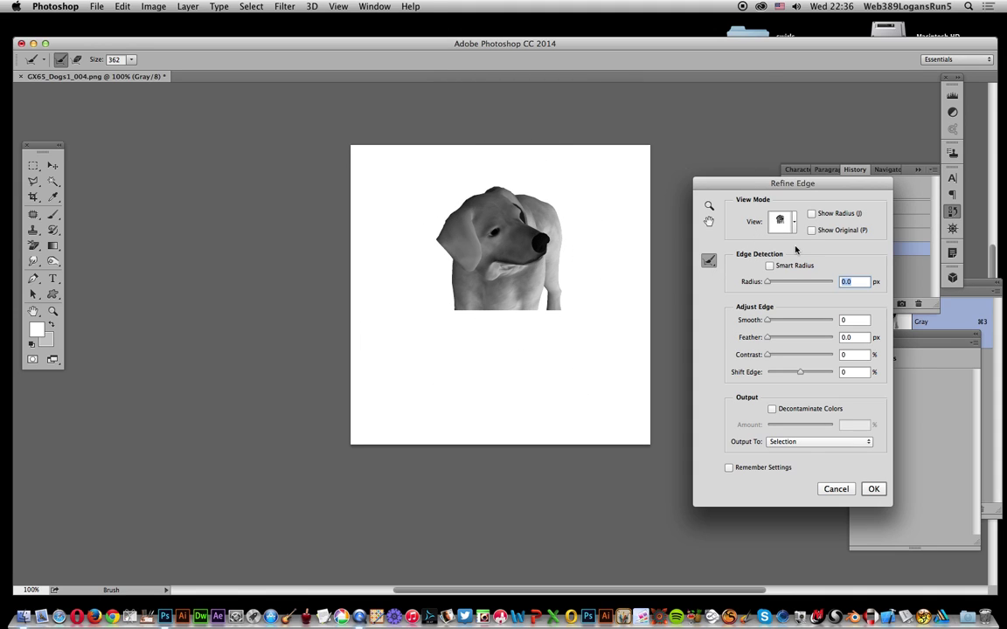
Set Refine Edge to Radius 10.9, Smooth 59, Feather 10, Contrast 31, Shift Edge +16.
{"action": "left_click_drag", "start_coordinate": [767, 282], "coordinate": [795, 283]}
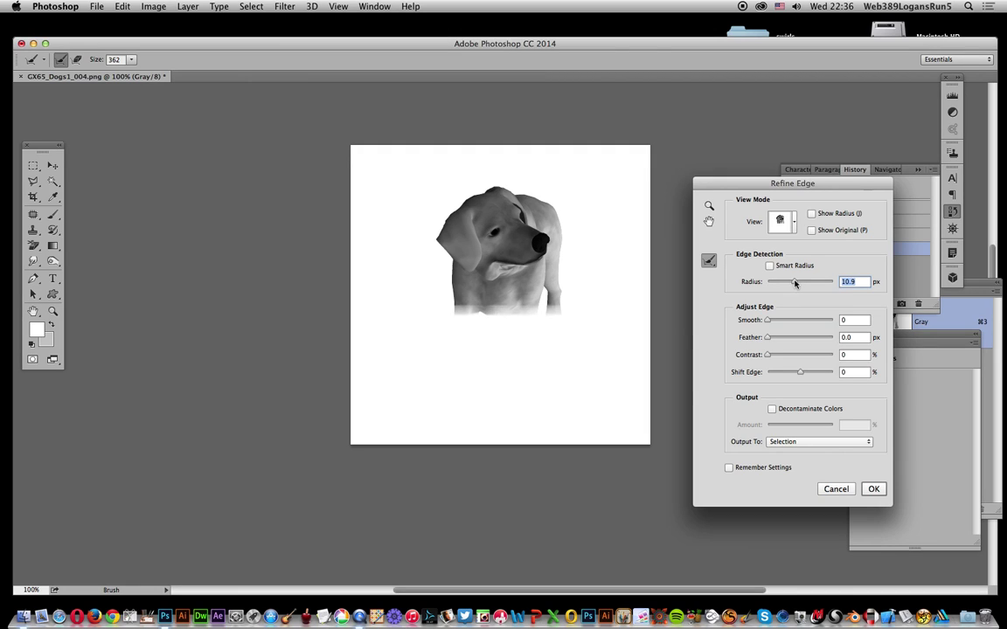
{"action": "mouse_move", "coordinate": [769, 324]}
{"action": "left_mouse_down"}
{"action": "mouse_move", "coordinate": [796, 324]}
{"action": "mouse_move", "coordinate": [786, 341]}
{"action": "mouse_move", "coordinate": [793, 338]}
{"action": "left_mouse_up"}
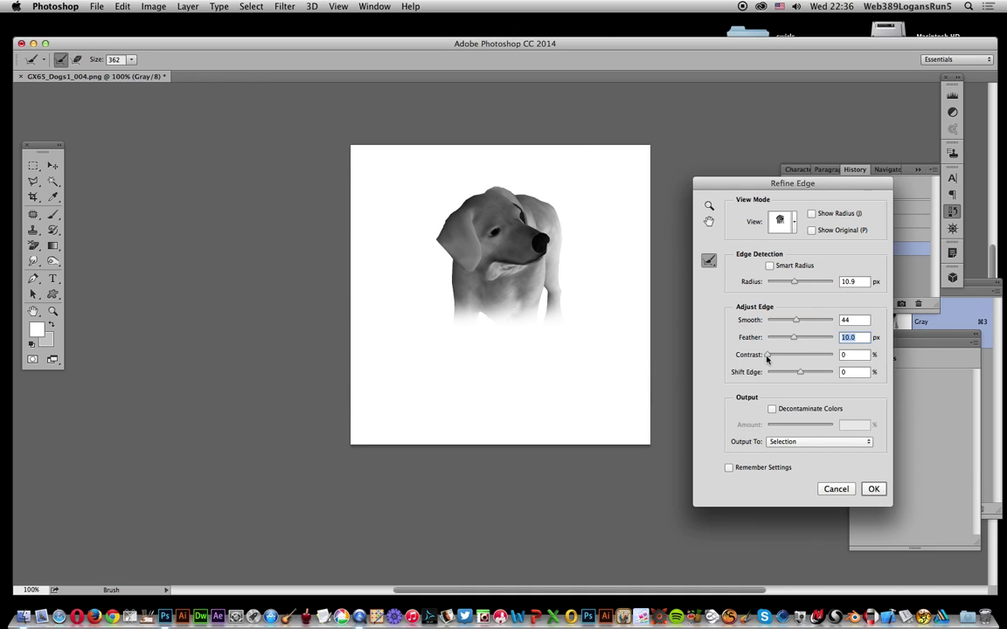
{"action": "left_click_drag", "start_coordinate": [767, 359], "coordinate": [807, 355]}
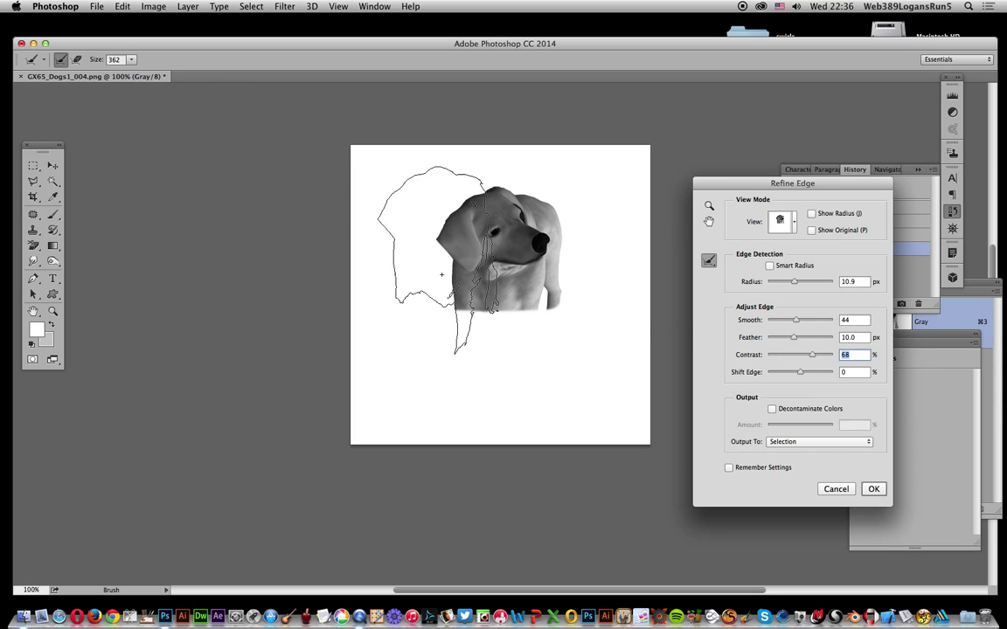
{"action": "left_click_drag", "start_coordinate": [811, 354], "coordinate": [822, 356]}
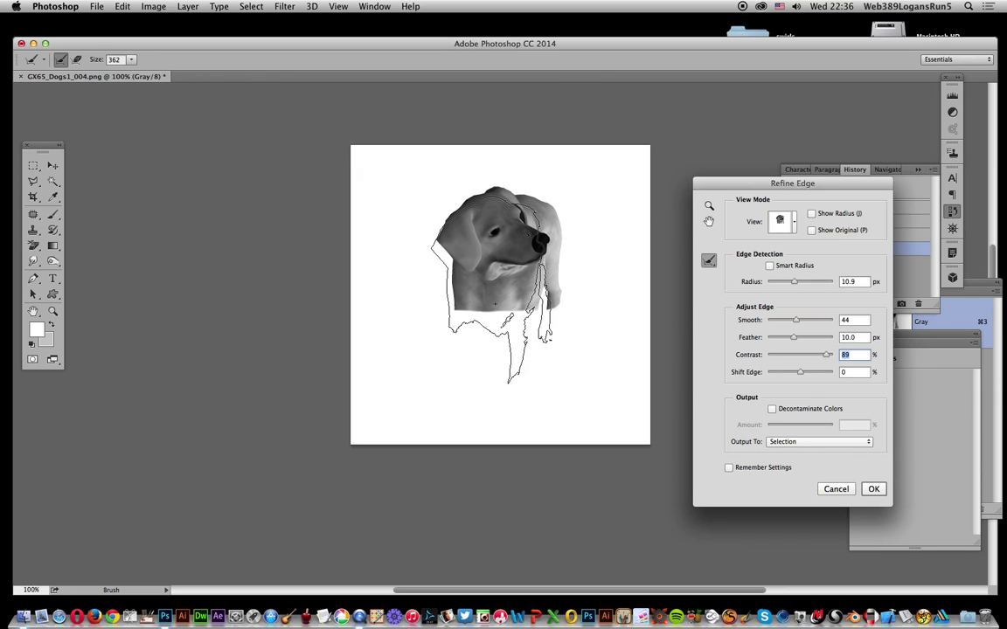
{"action": "mouse_move", "coordinate": [825, 357]}
{"action": "left_mouse_down"}
{"action": "mouse_move", "coordinate": [784, 357]}
{"action": "mouse_move", "coordinate": [810, 374]}
{"action": "mouse_move", "coordinate": [785, 374]}
{"action": "mouse_move", "coordinate": [805, 374]}
{"action": "left_mouse_up"}
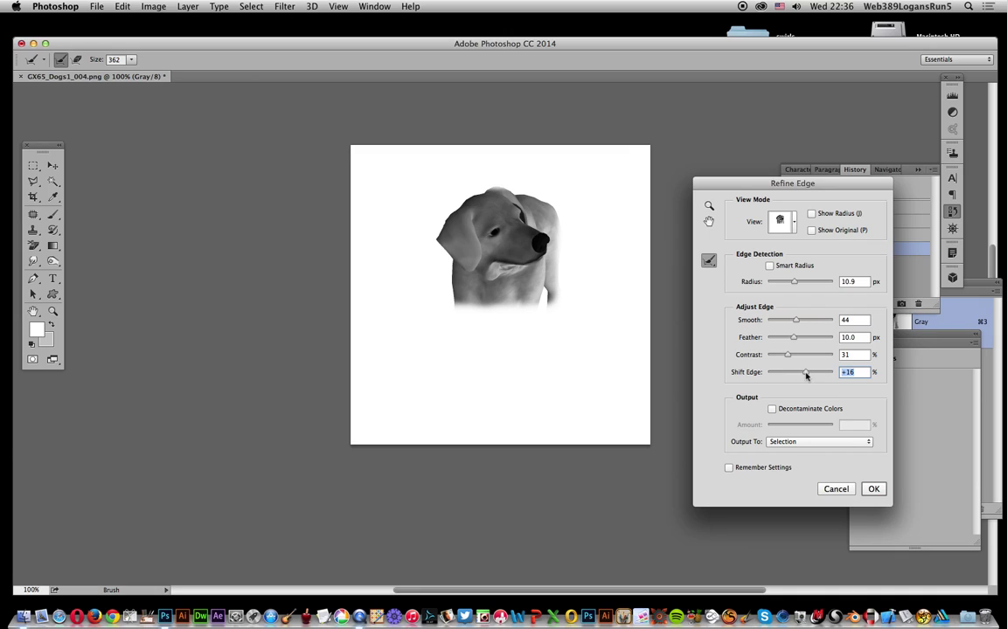
{"action": "left_click_drag", "start_coordinate": [795, 320], "coordinate": [803, 322]}
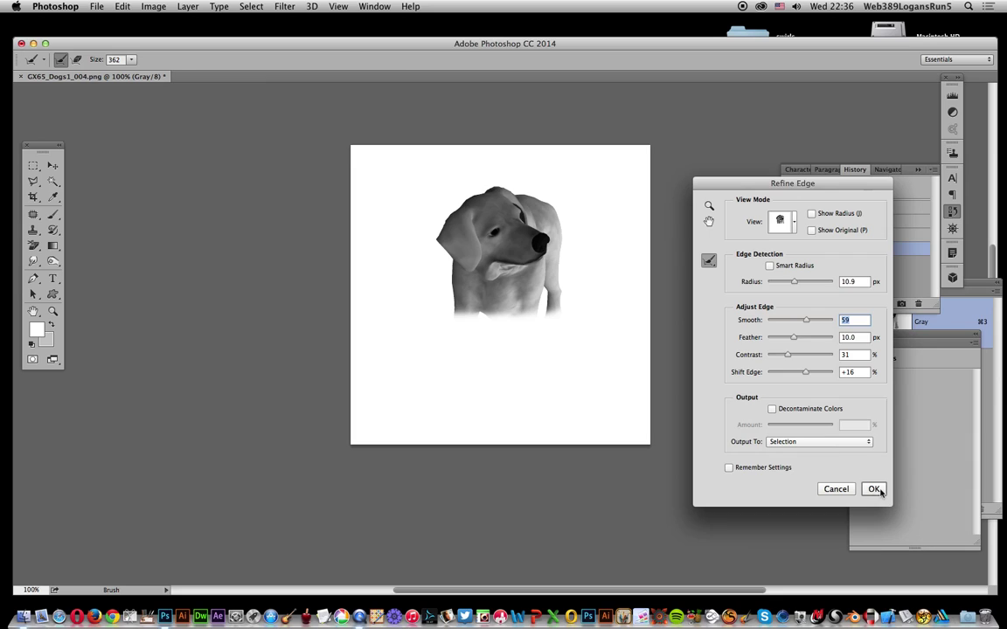
Apply the refined edge and save the softened head selection as Sampled Brush 4.
{"action": "left_click", "coordinate": [874, 489]}
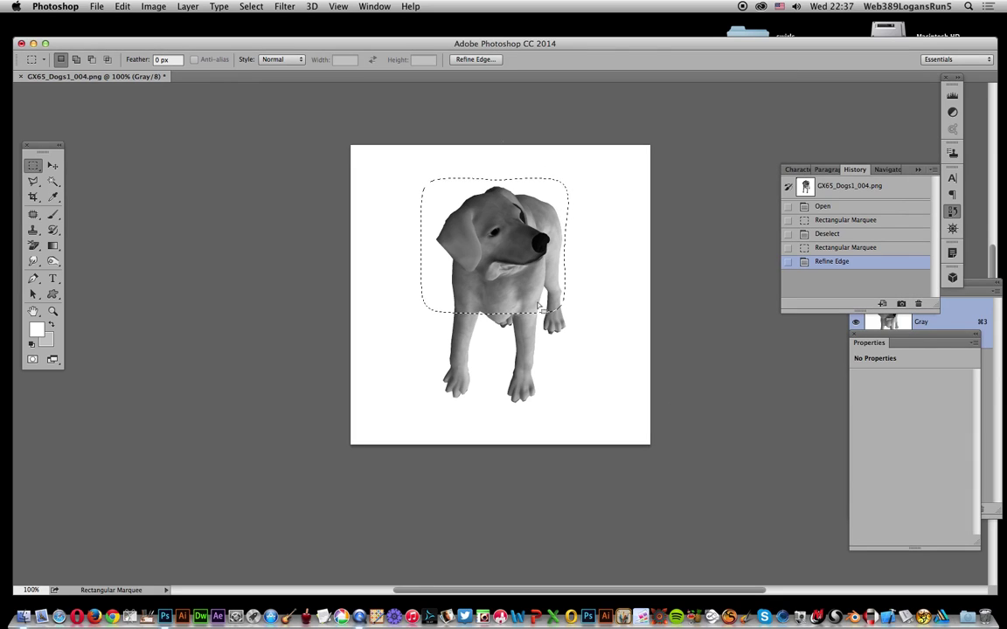
{"action": "left_click", "coordinate": [124, 6]}
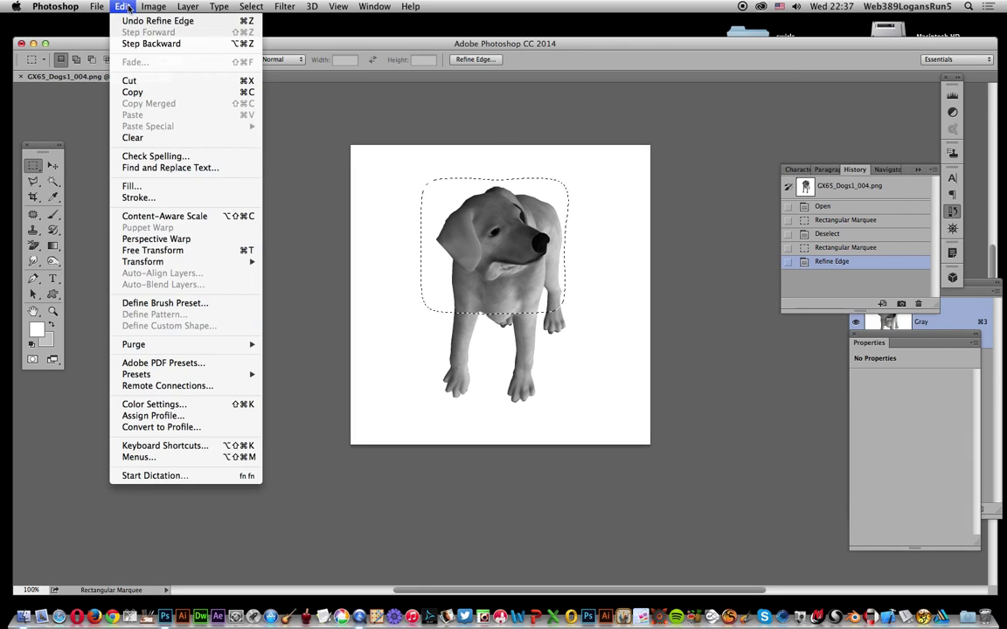
{"action": "left_click", "coordinate": [166, 302]}
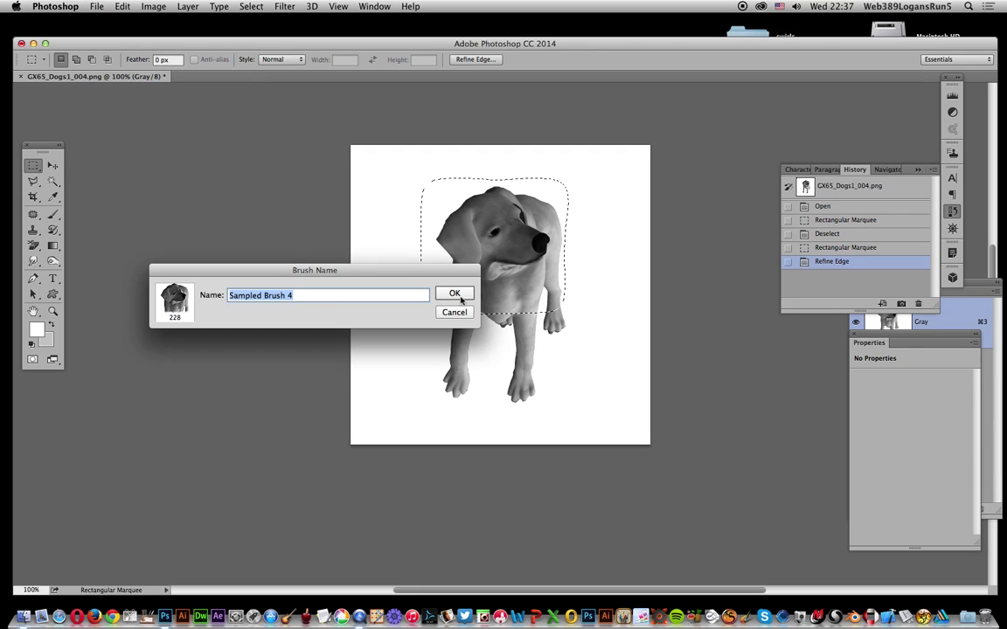
{"action": "left_click", "coordinate": [455, 294]}
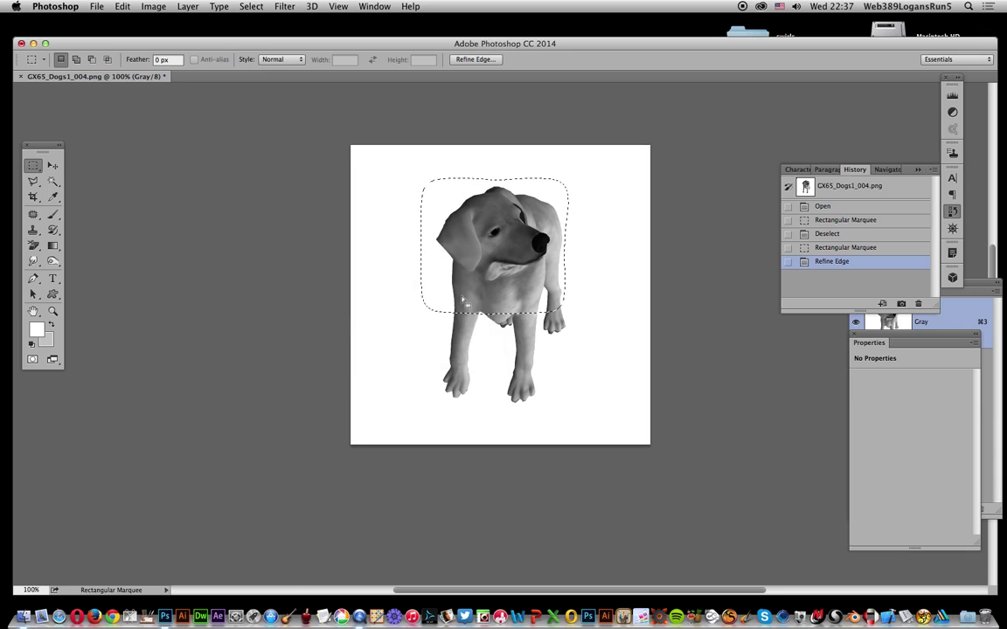
Clear the selection and fill the entire canvas with white.
{"action": "left_click", "coordinate": [252, 6]}
{"action": "left_click", "coordinate": [234, 32]}
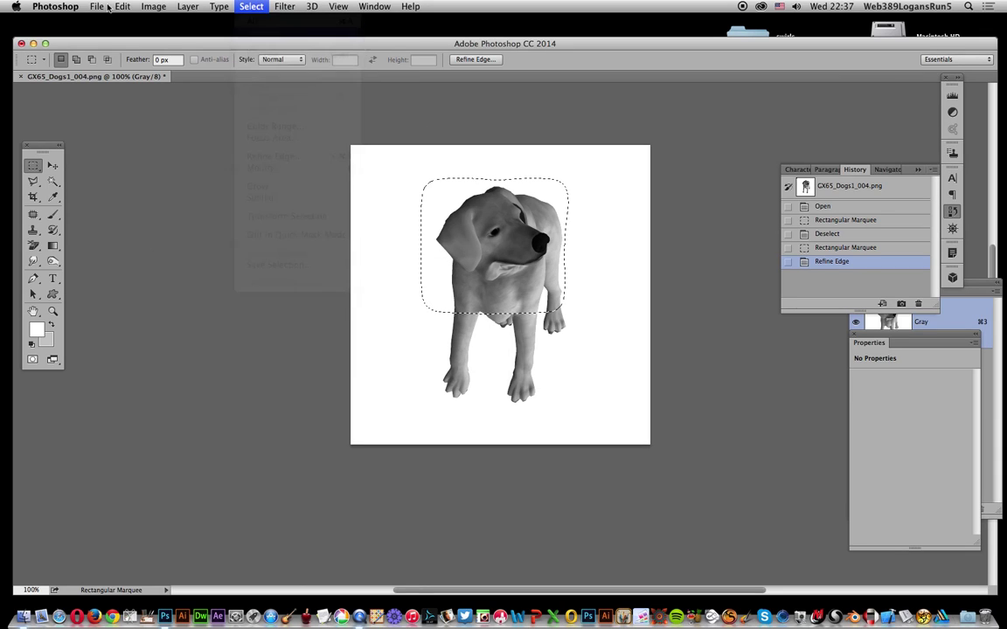
{"action": "left_click", "coordinate": [124, 6]}
{"action": "left_click", "coordinate": [131, 186]}
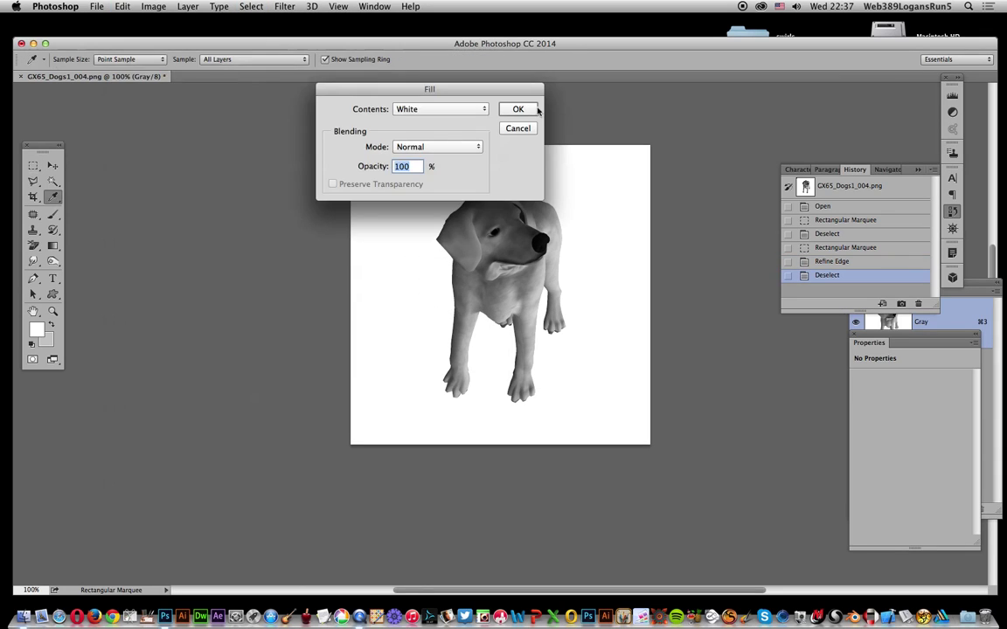
{"action": "left_click", "coordinate": [514, 109]}
Pick the Brush tool with a dark brownish-grey foreground colour.
{"action": "left_click", "coordinate": [52, 214]}
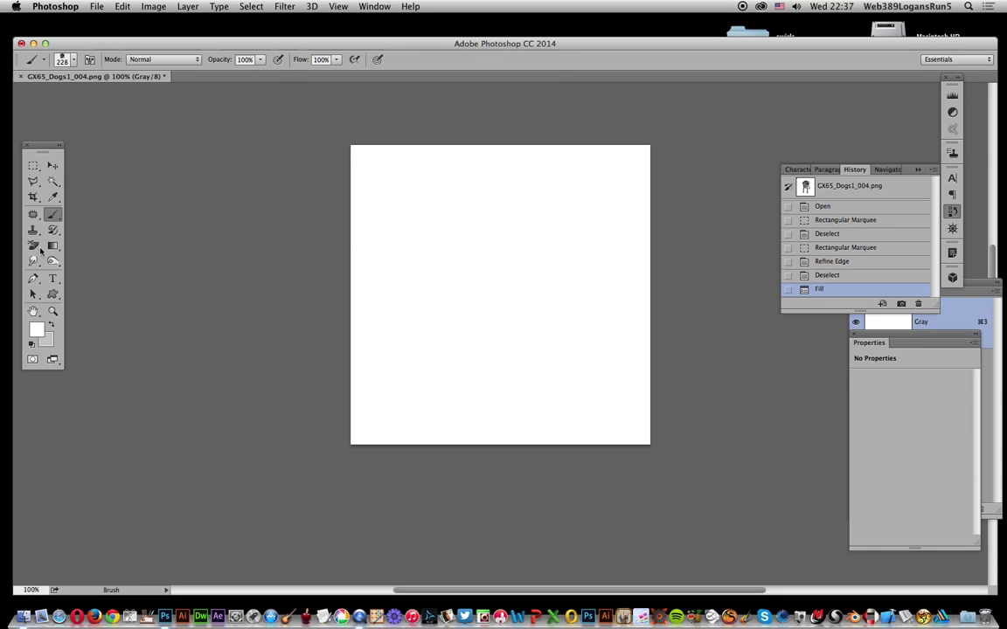
{"action": "left_click", "coordinate": [37, 329]}
{"action": "left_click", "coordinate": [399, 229]}
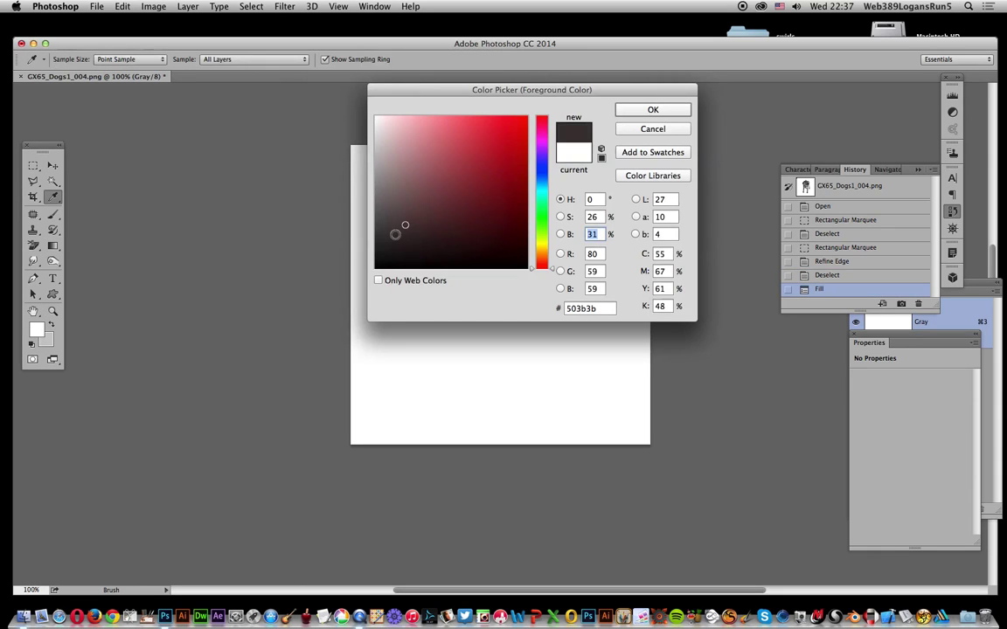
Stamp the first two dog prints at top-left and top-right, the second with the 294 head brush.
{"action": "left_click", "coordinate": [652, 110]}
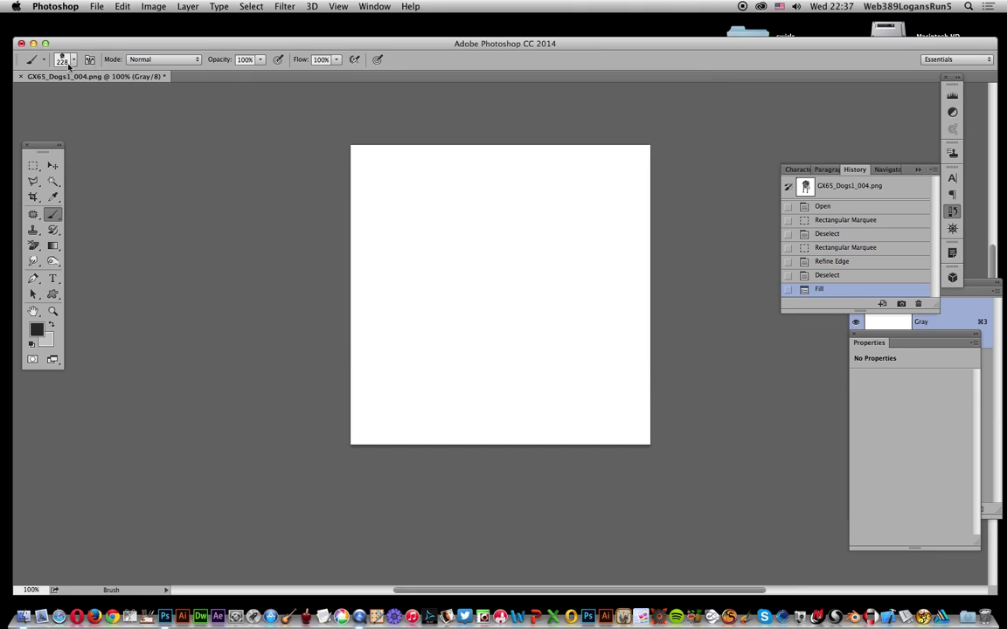
{"action": "left_click", "coordinate": [63, 59]}
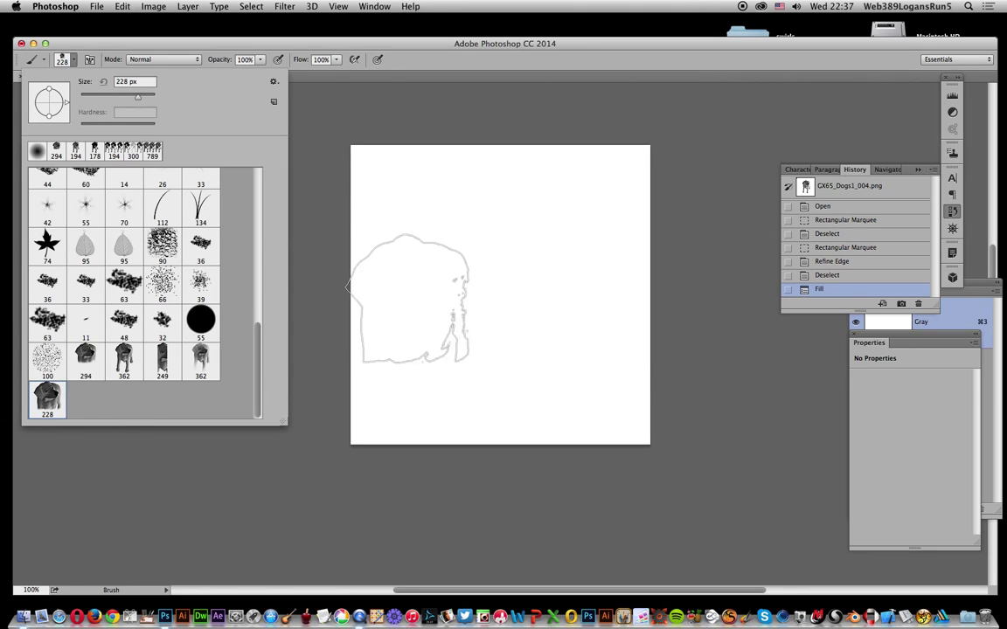
{"action": "left_click", "coordinate": [404, 203]}
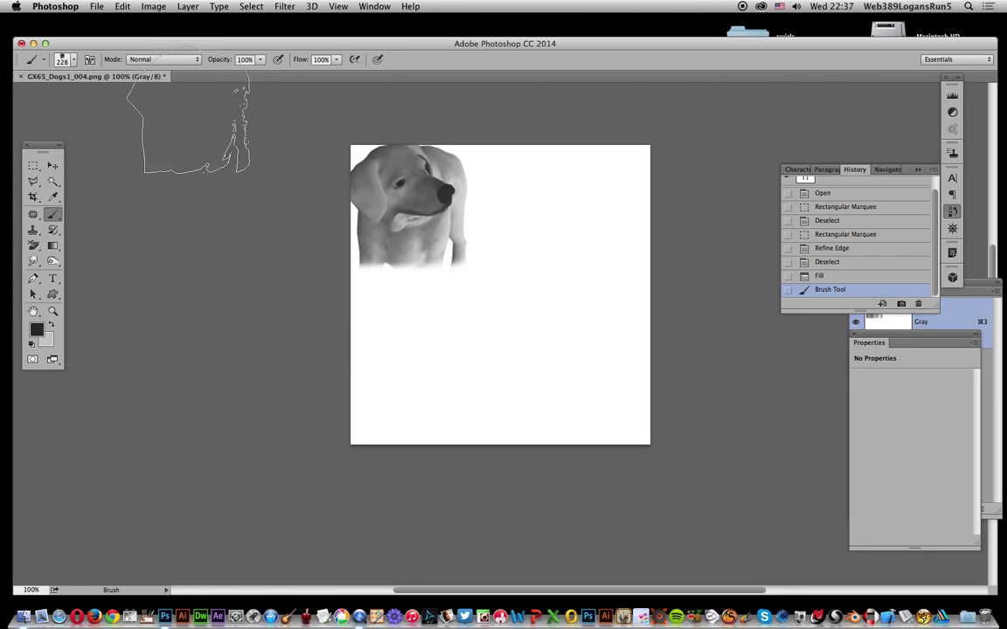
{"action": "left_click", "coordinate": [75, 61]}
{"action": "left_click", "coordinate": [84, 354]}
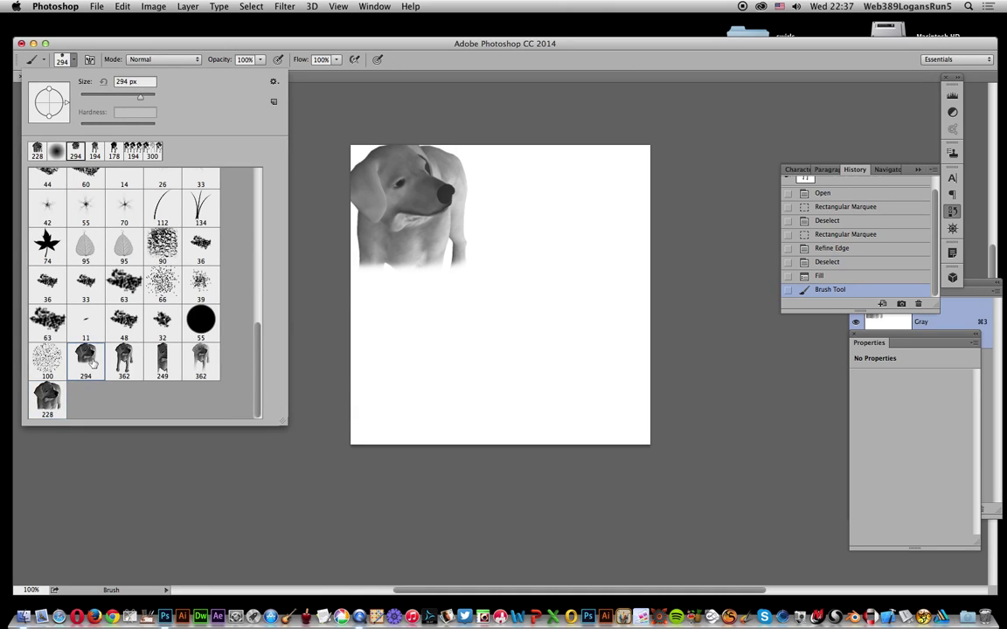
{"action": "left_click", "coordinate": [535, 212]}
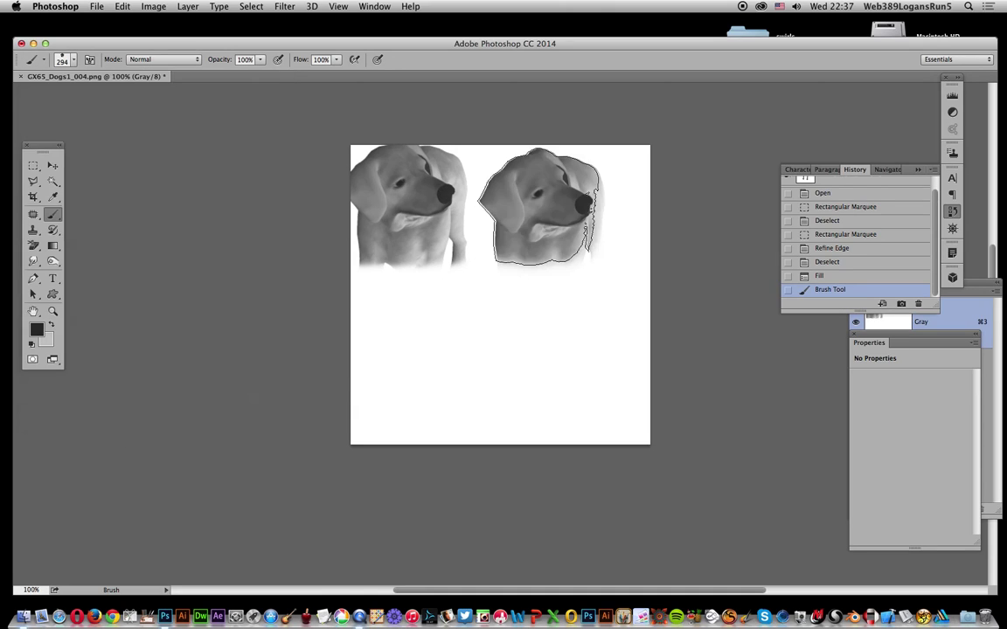
Stamp three lower prints using the 362 dog, narrow 249 strip and other 362 brushes.
{"action": "left_click", "coordinate": [75, 61]}
{"action": "left_click", "coordinate": [123, 354]}
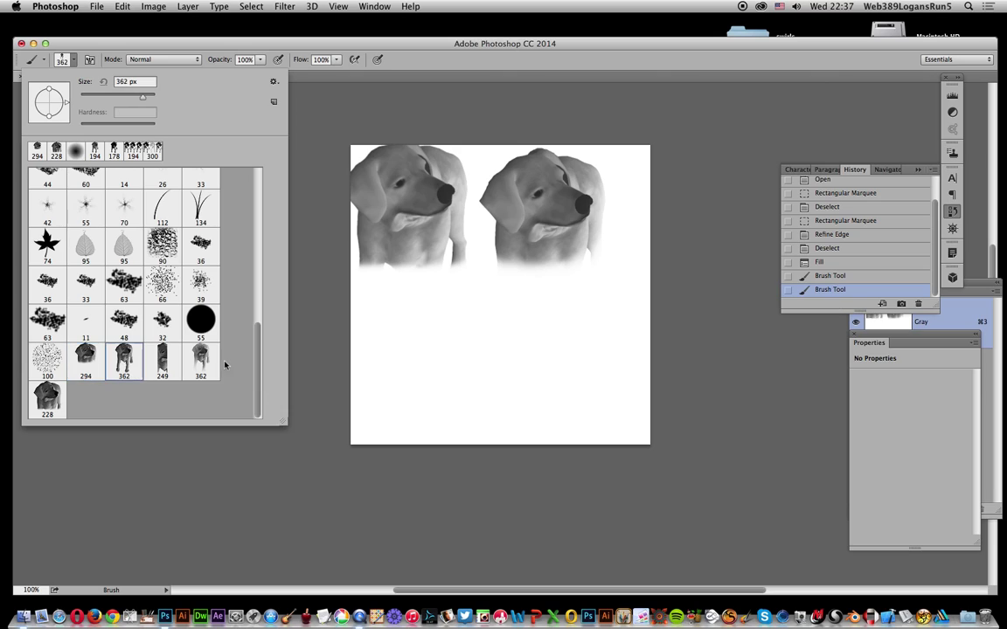
{"action": "left_click", "coordinate": [402, 379]}
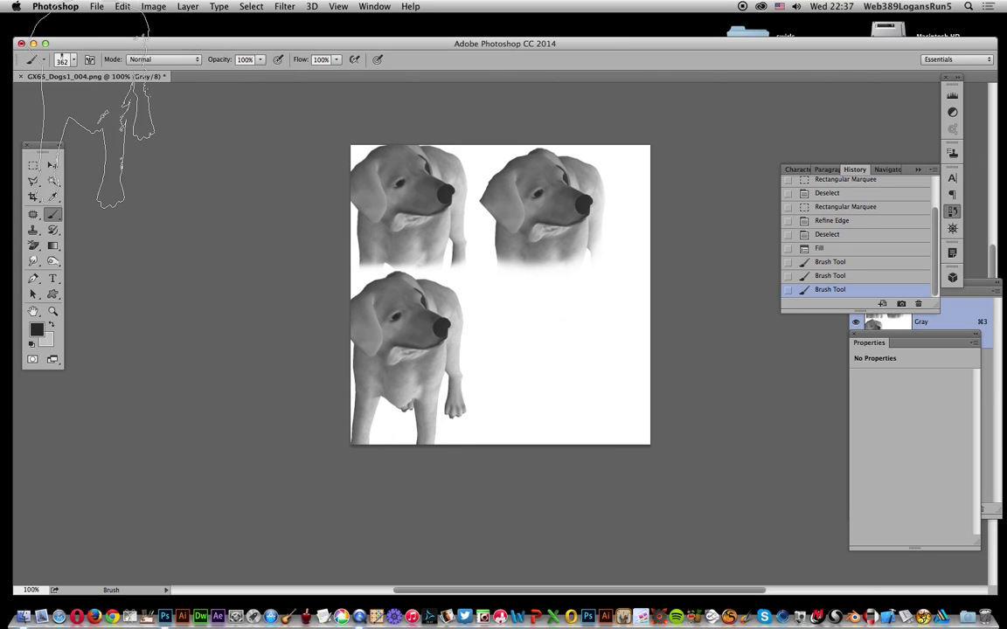
{"action": "left_click", "coordinate": [74, 61]}
{"action": "left_click", "coordinate": [158, 361]}
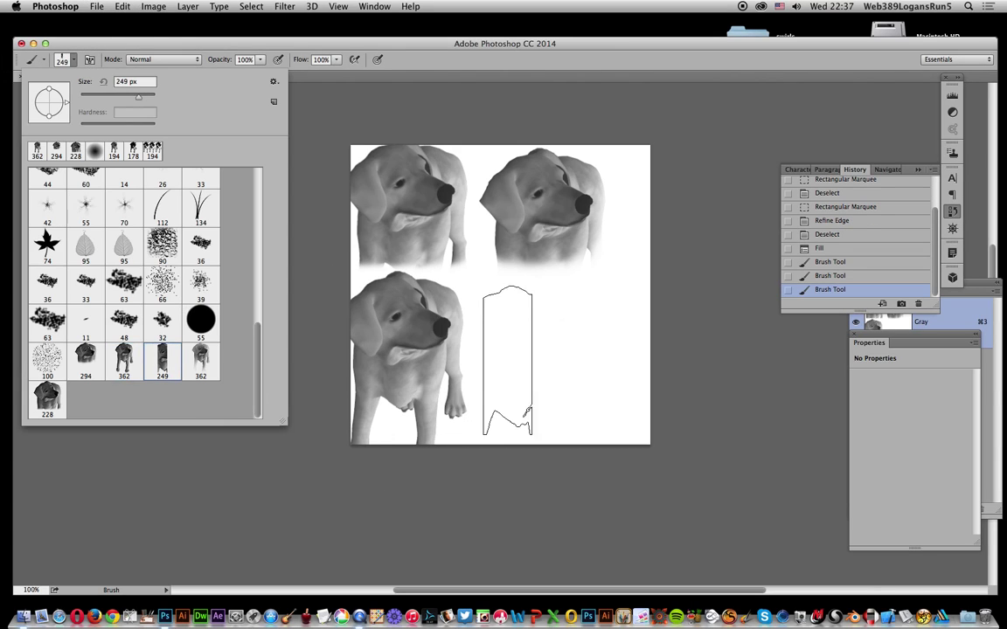
{"action": "left_click", "coordinate": [504, 350]}
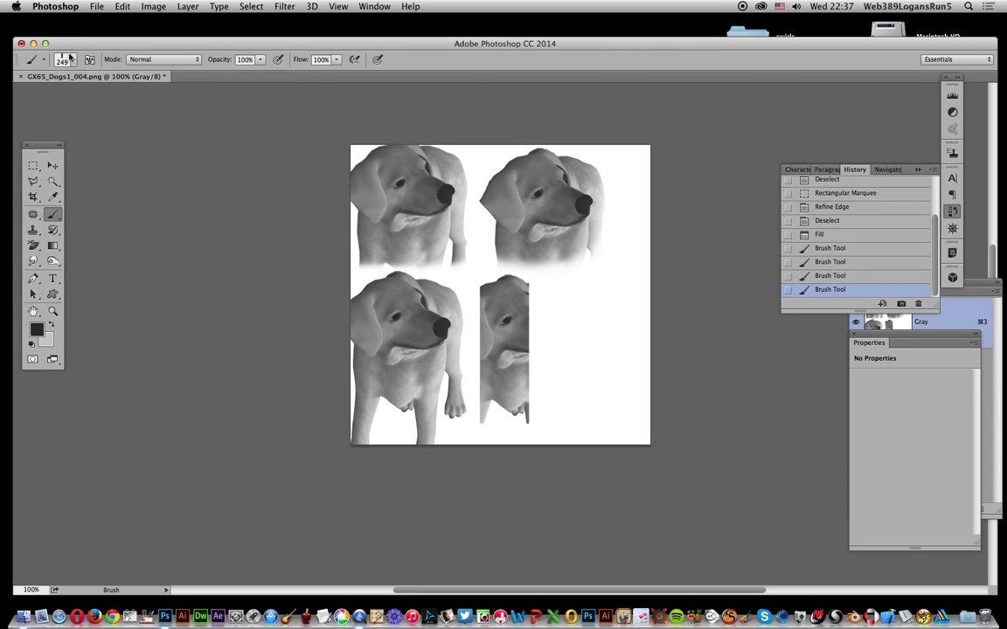
{"action": "left_click", "coordinate": [73, 60]}
{"action": "left_click", "coordinate": [201, 358]}
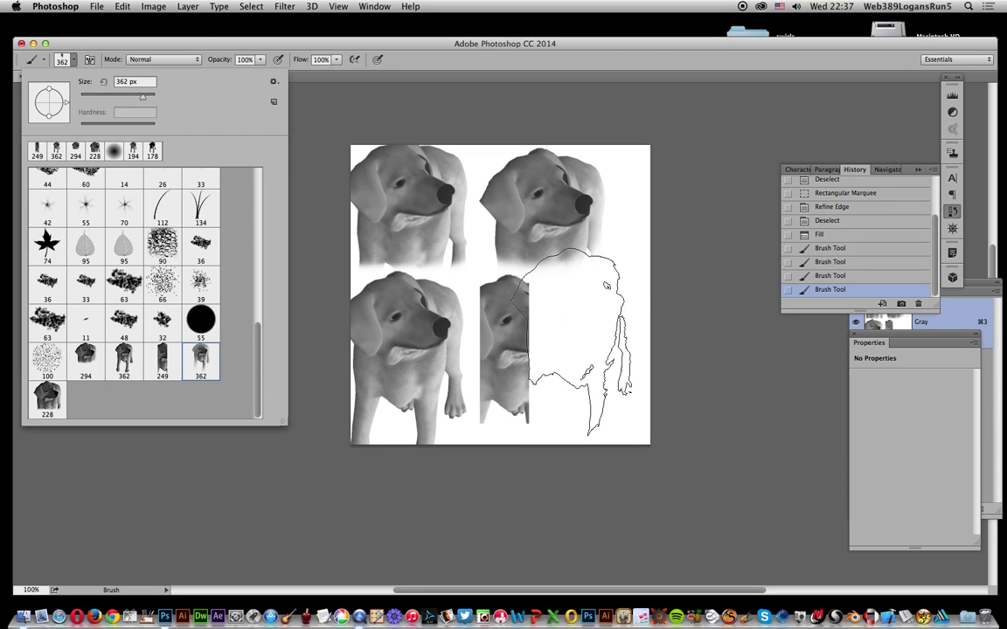
{"action": "left_click", "coordinate": [582, 364]}
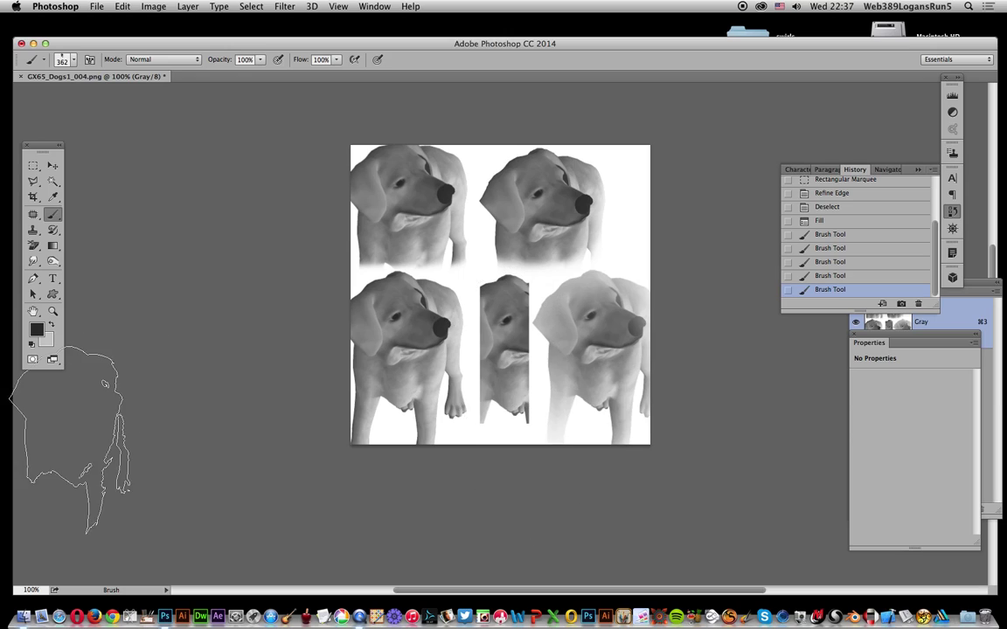